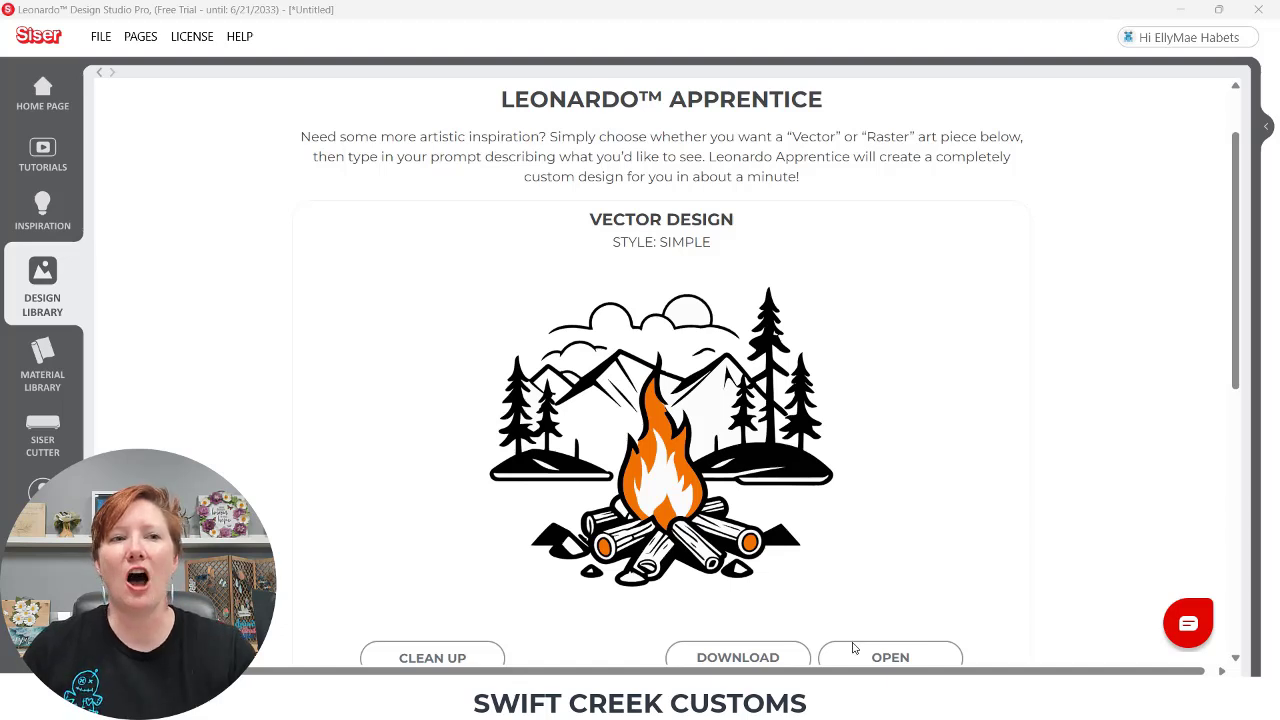
# Step: Look over the Simple-style campfire vector design and the prompt options used to generate it in Leonardo Apprentice
pyautogui.click(46, 166)
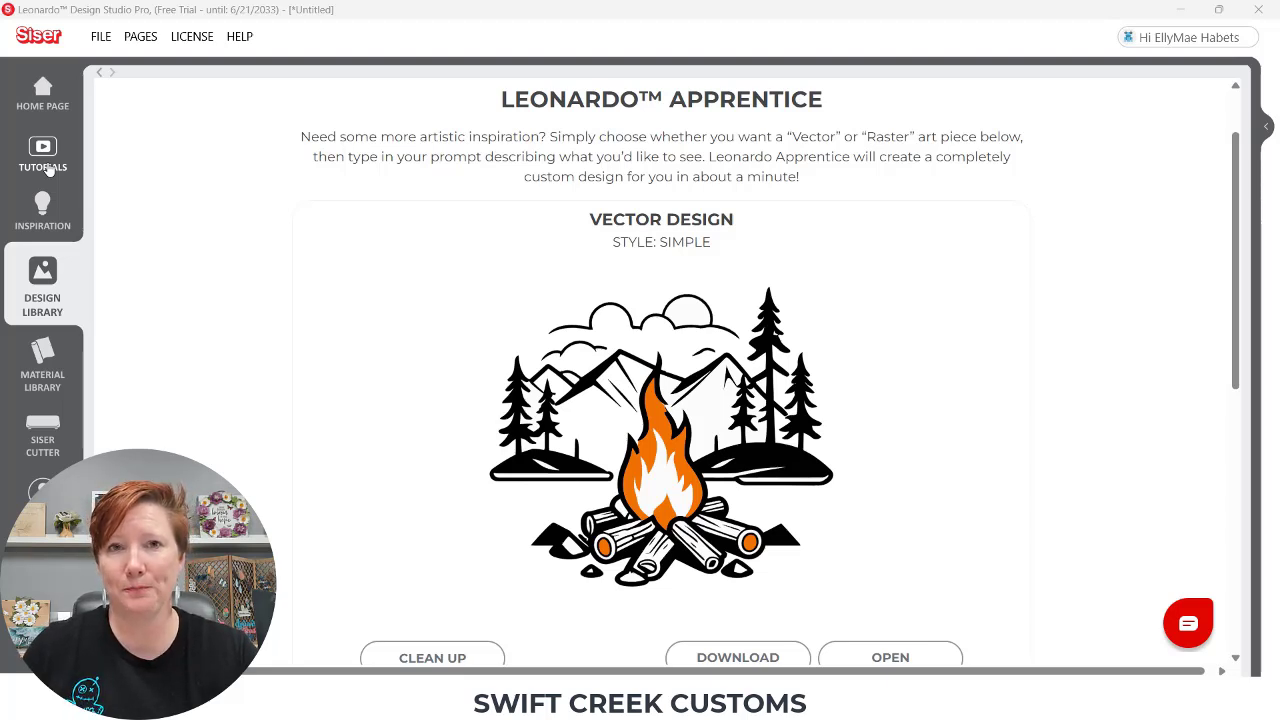
pyautogui.click(62, 297)
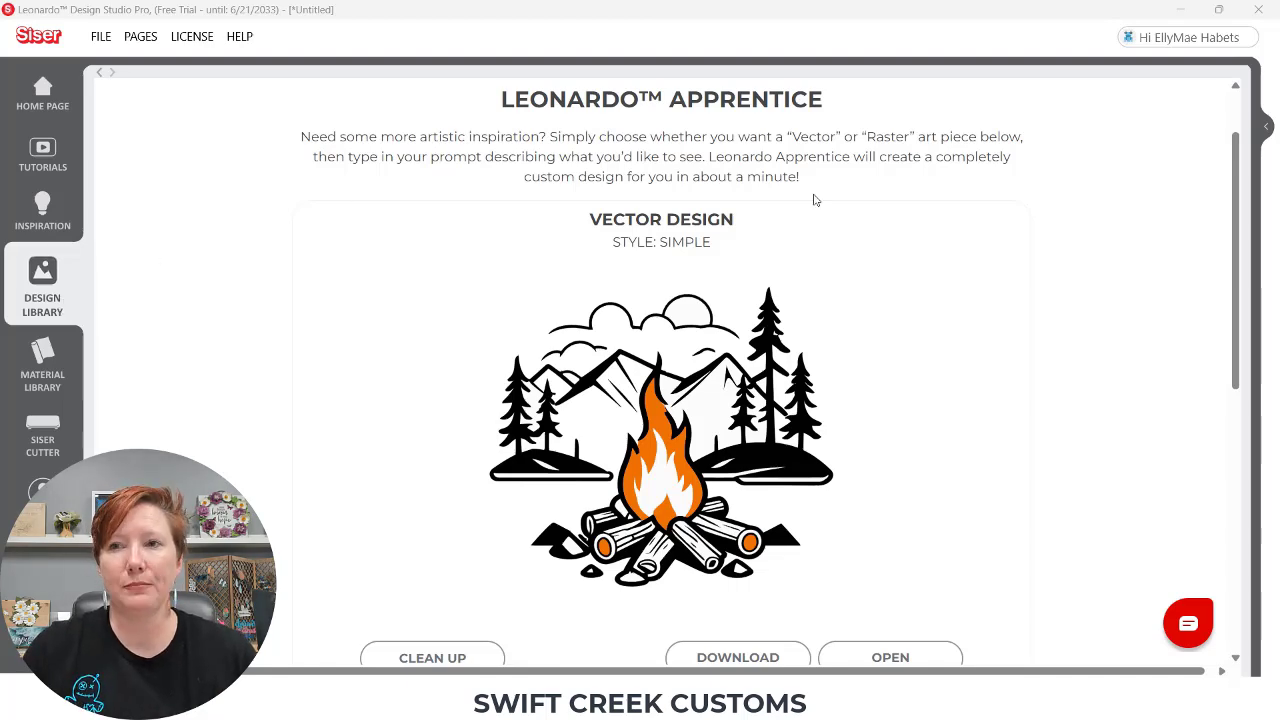
pyautogui.moveTo(1236, 163); pyautogui.dragTo(1227, 216)
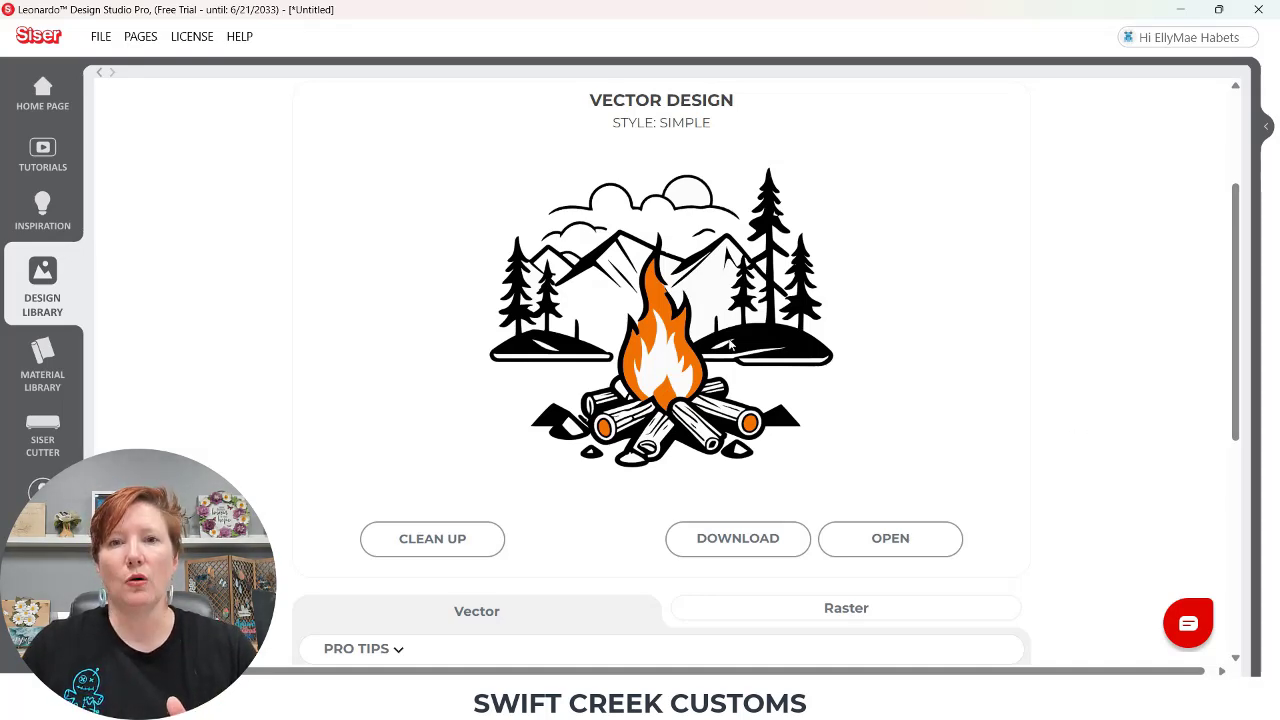
pyautogui.moveTo(1238, 232); pyautogui.dragTo(1240, 352)
pyautogui.click(414, 434)
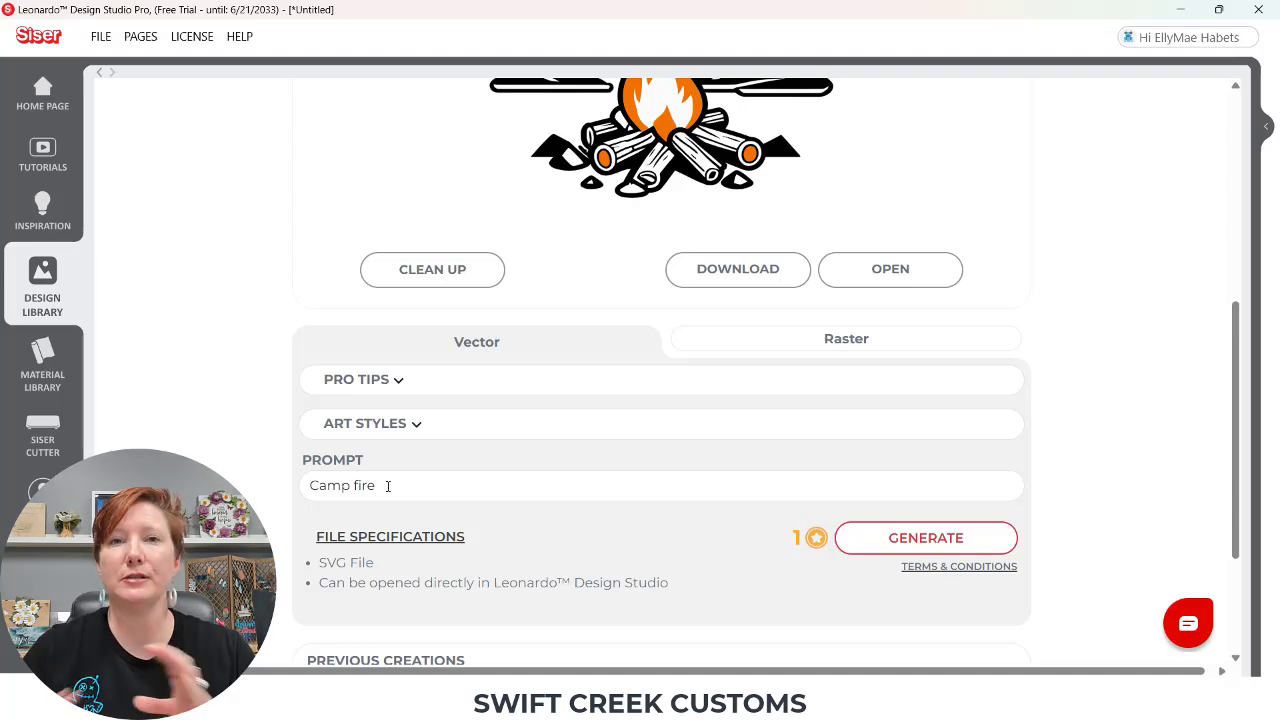
pyautogui.click(512, 346)
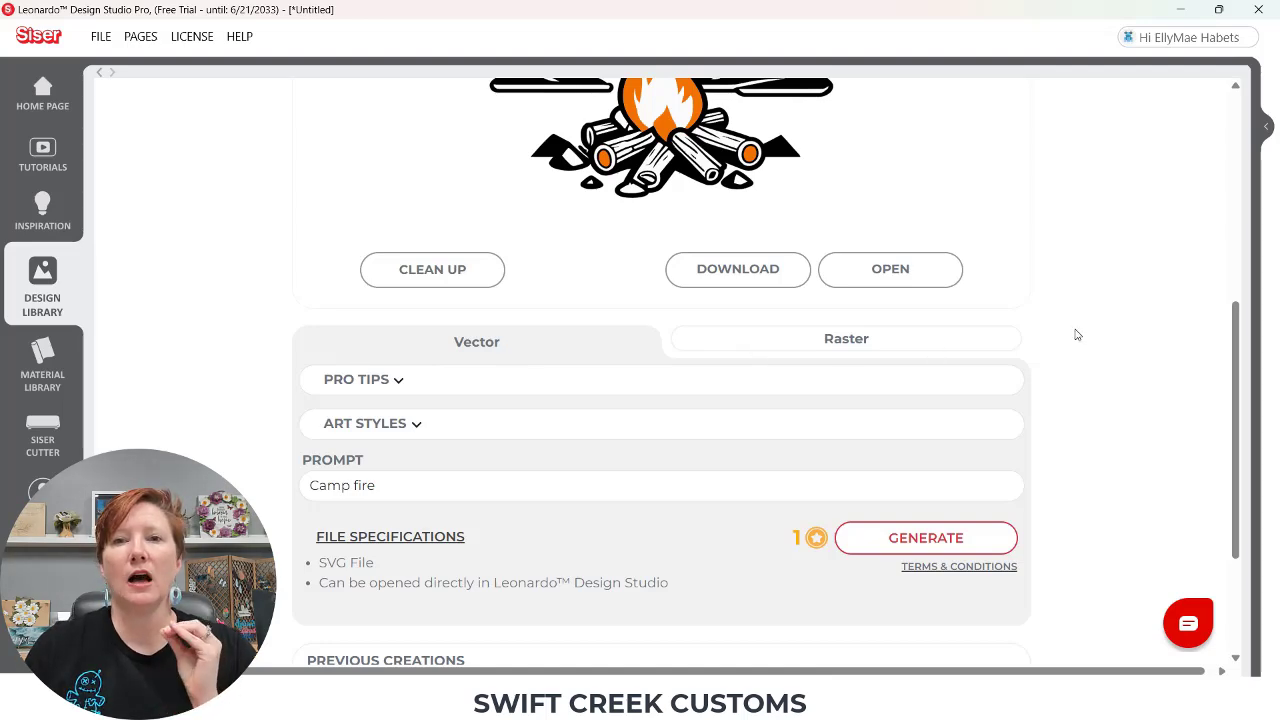
pyautogui.moveTo(1237, 357); pyautogui.dragTo(1229, 200)
pyautogui.click(849, 140)
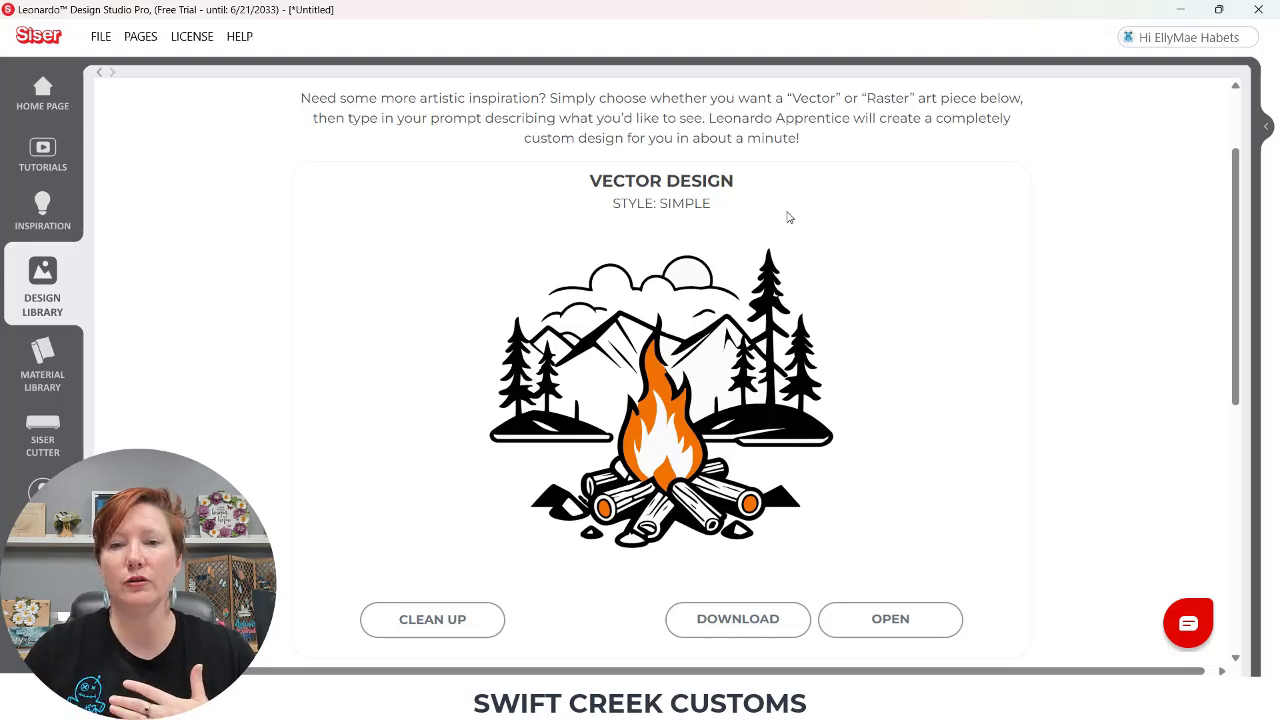
# Step: Open the generated campfire vector design on the art board
pyautogui.click(740, 628)
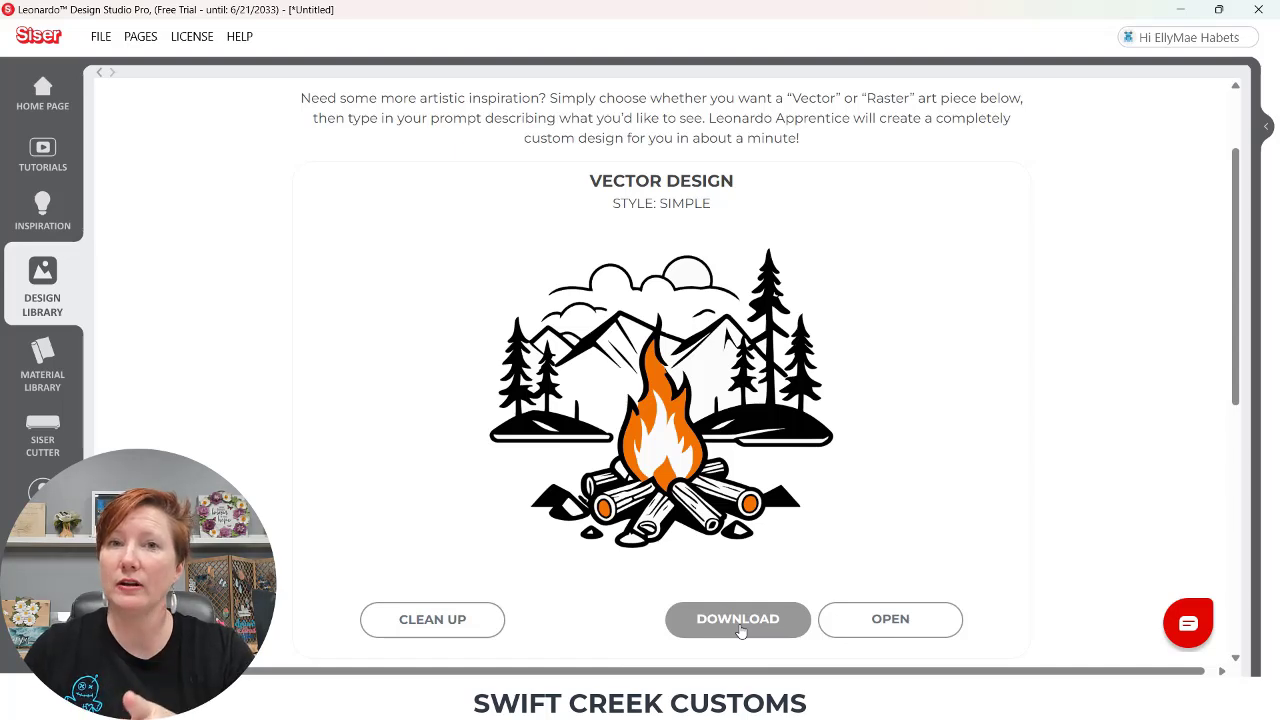
pyautogui.click(765, 628)
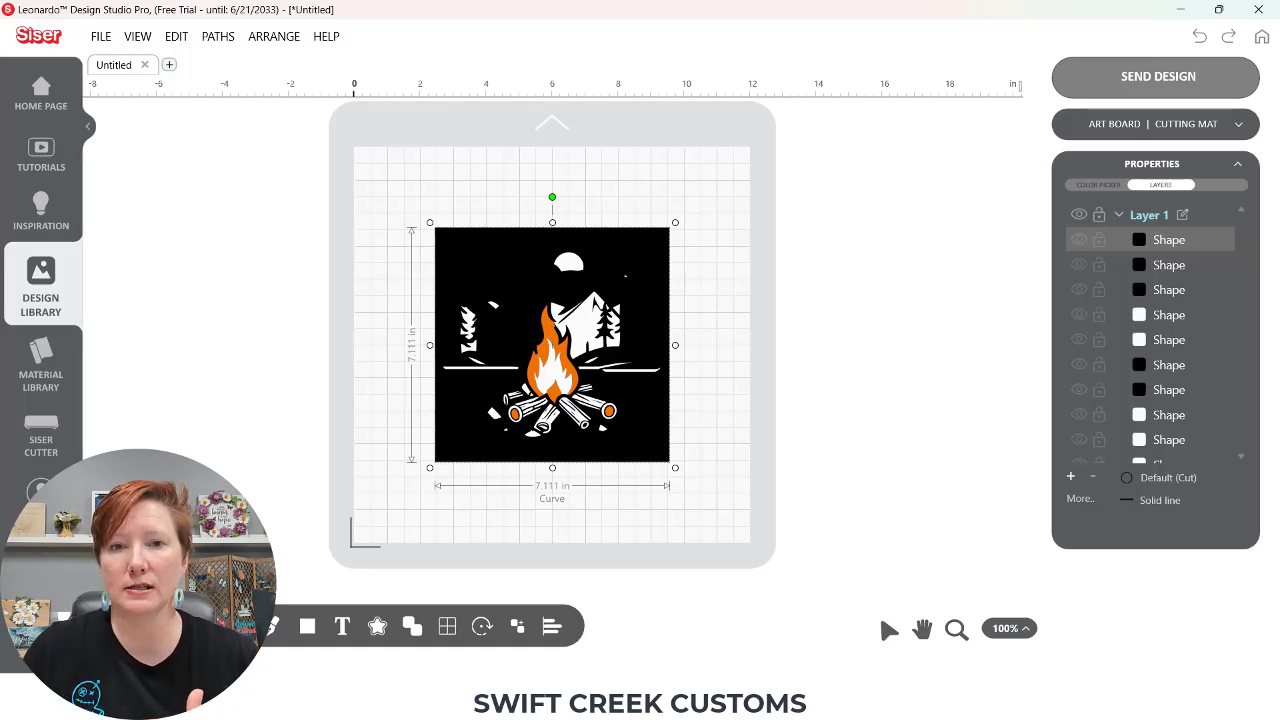
# Step: Move the black background square off the cutting mat, away from the campfire artwork, and delete it
pyautogui.click(538, 533)
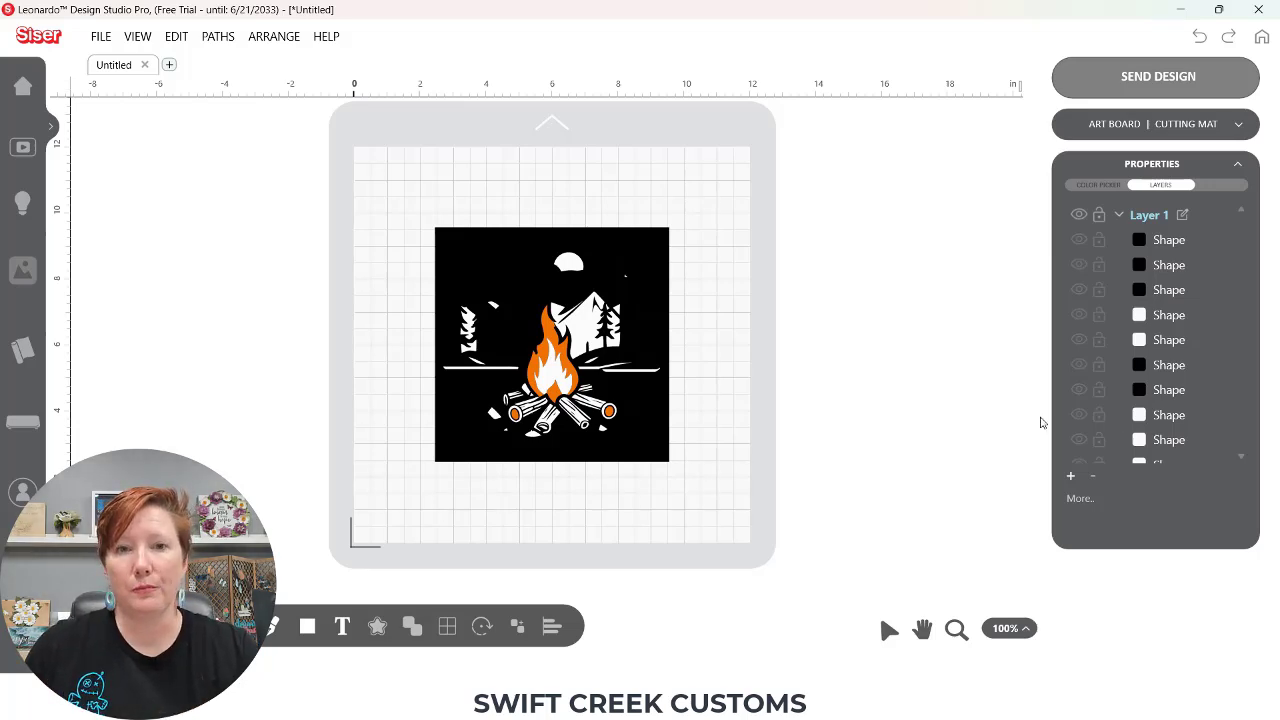
pyautogui.click(645, 462)
pyautogui.moveTo(645, 462); pyautogui.dragTo(990, 457)
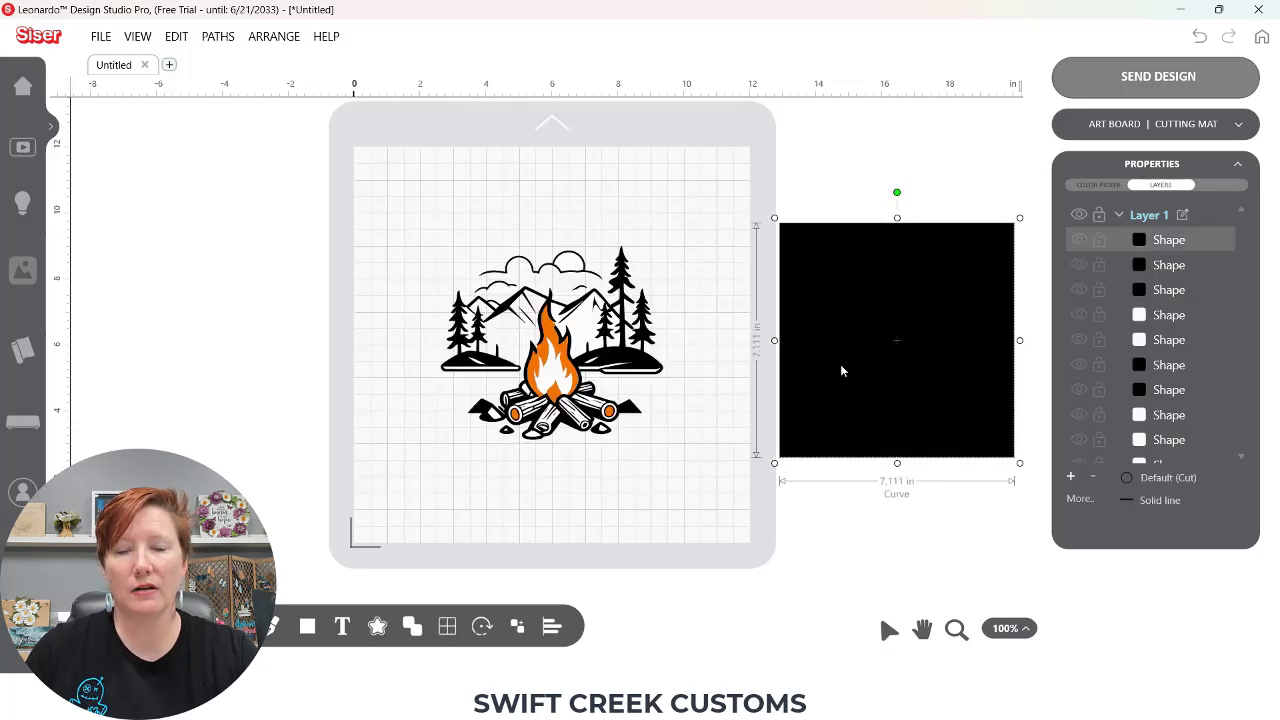
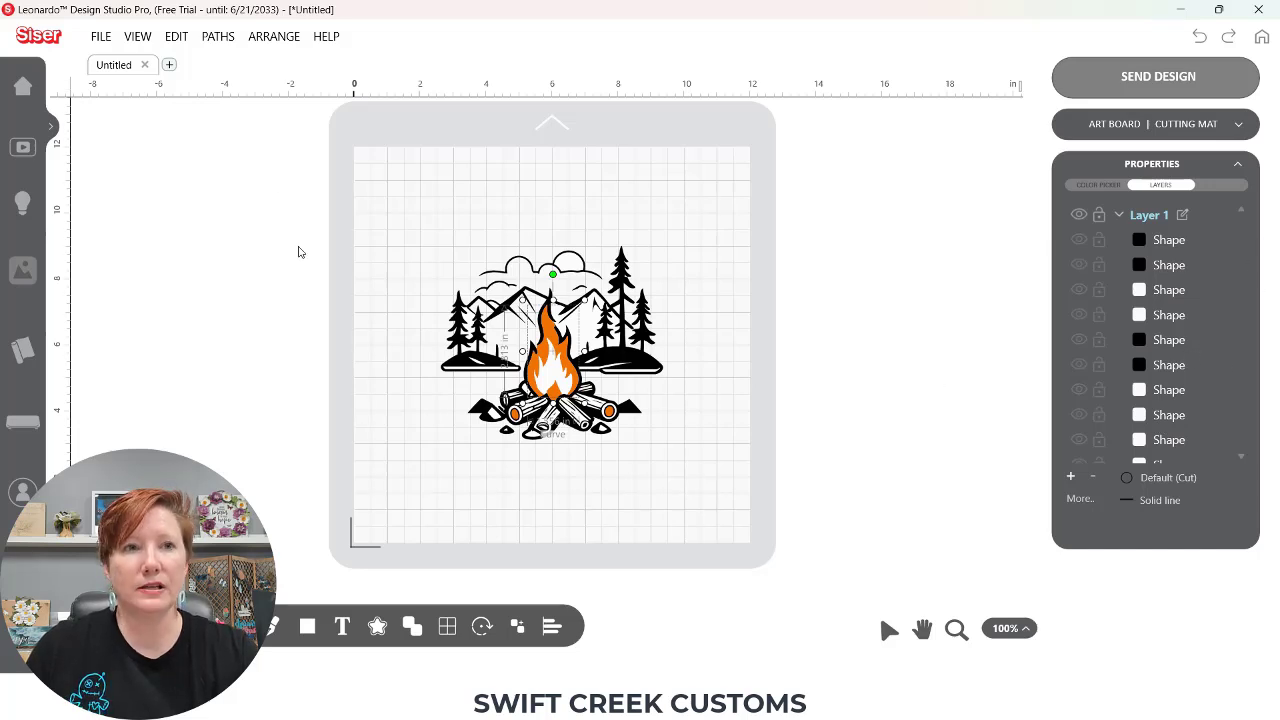
# Step: Preview the campfire design in wireframe and return to the filled view
pyautogui.click(101, 36)
pyautogui.click(140, 37)
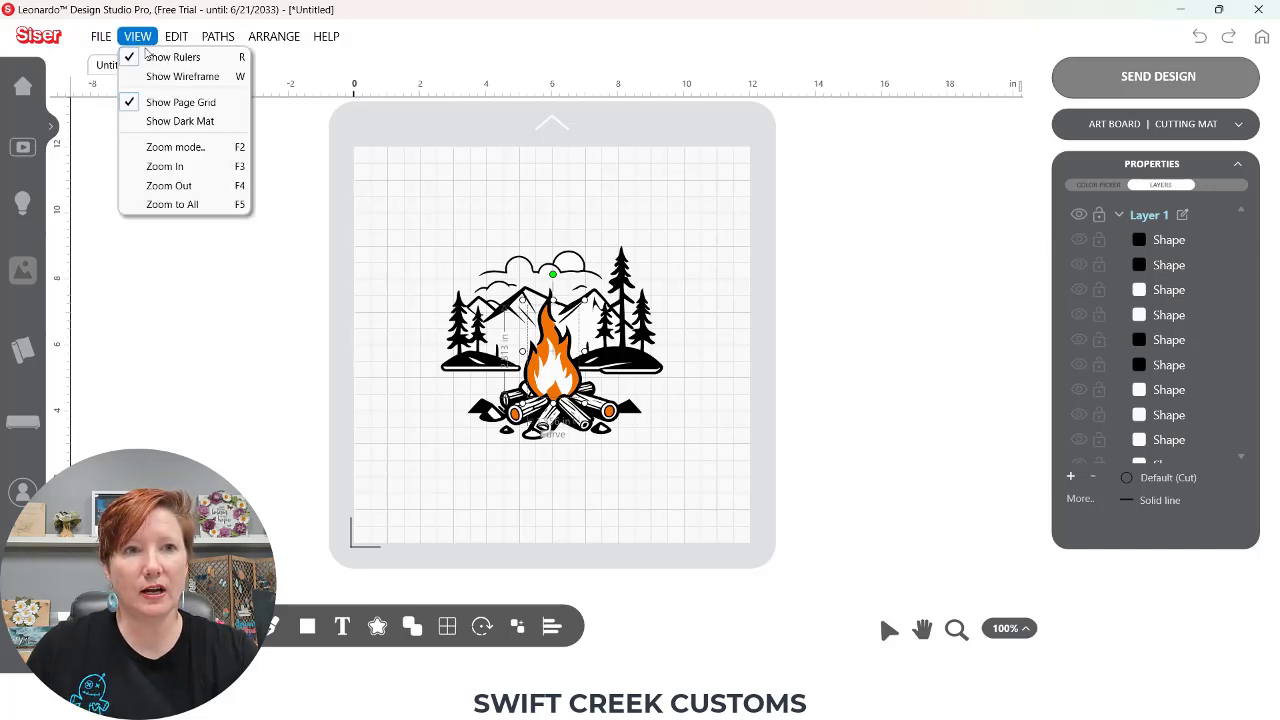
pyautogui.click(163, 76)
pyautogui.click(138, 36)
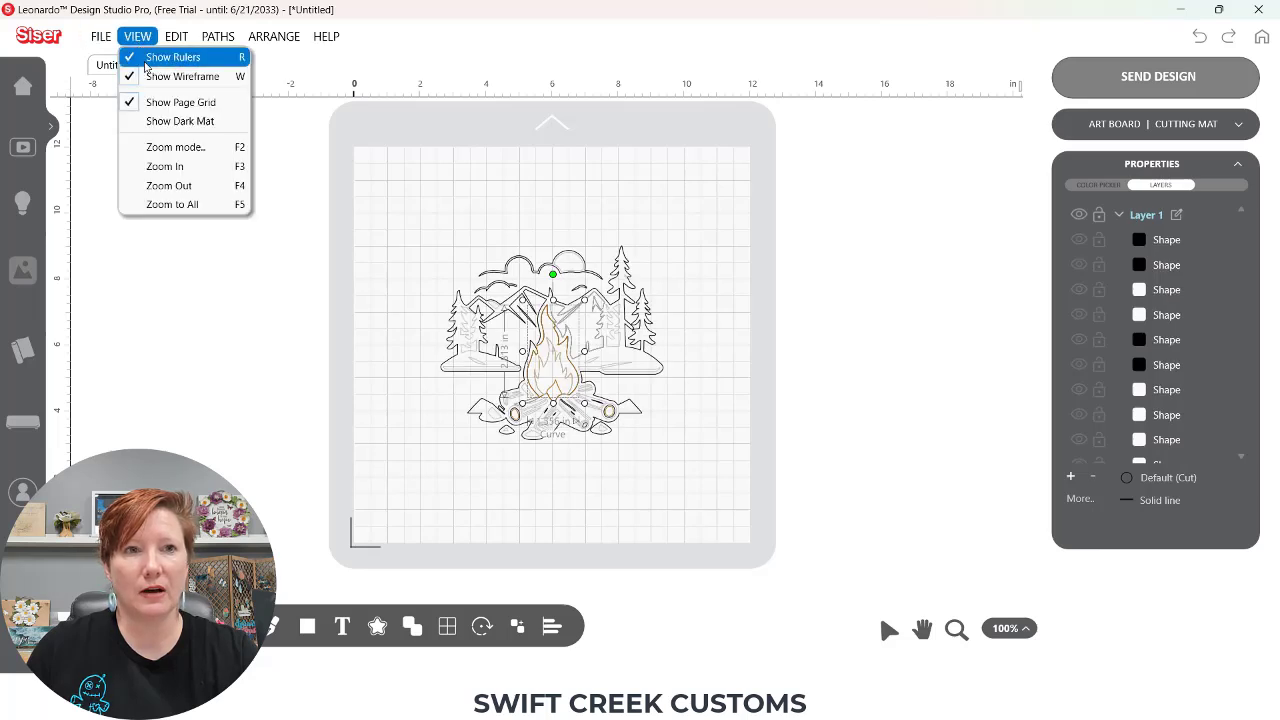
pyautogui.click(182, 76)
# Step: Preview the campfire design against the dark mat and switch back to the light mat
pyautogui.click(138, 36)
pyautogui.click(152, 121)
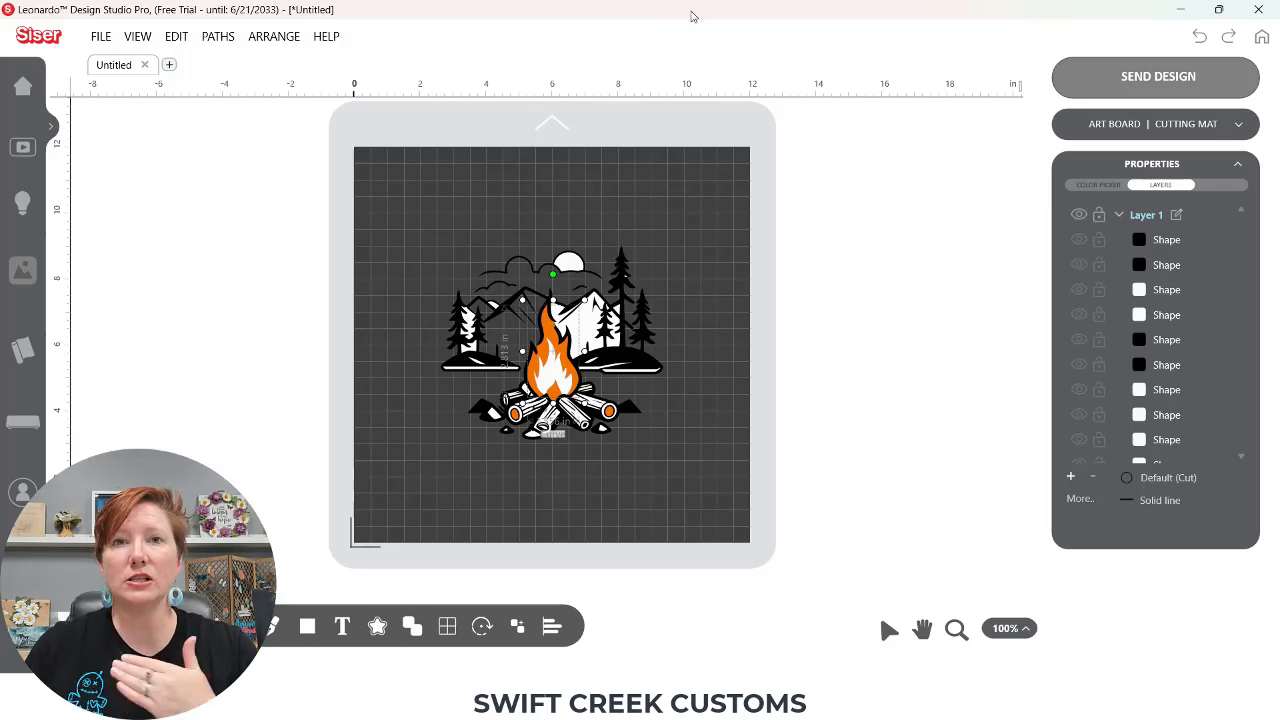
pyautogui.click(137, 36)
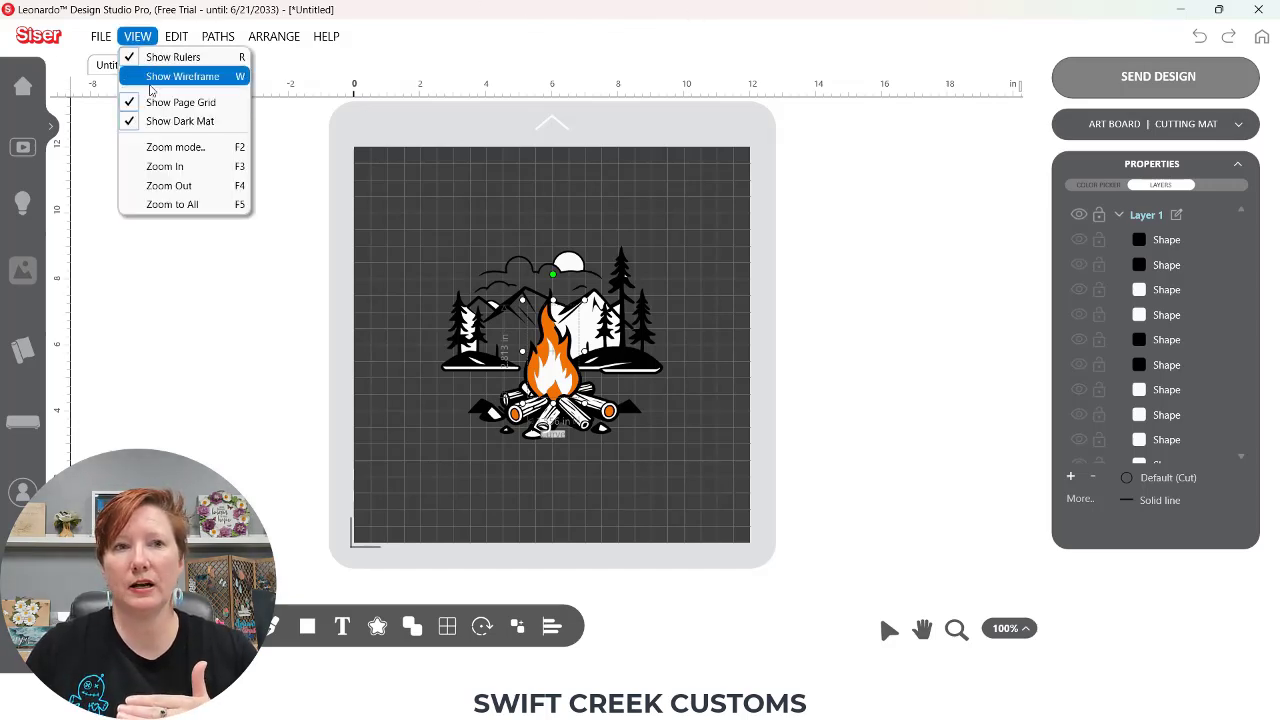
pyautogui.click(154, 121)
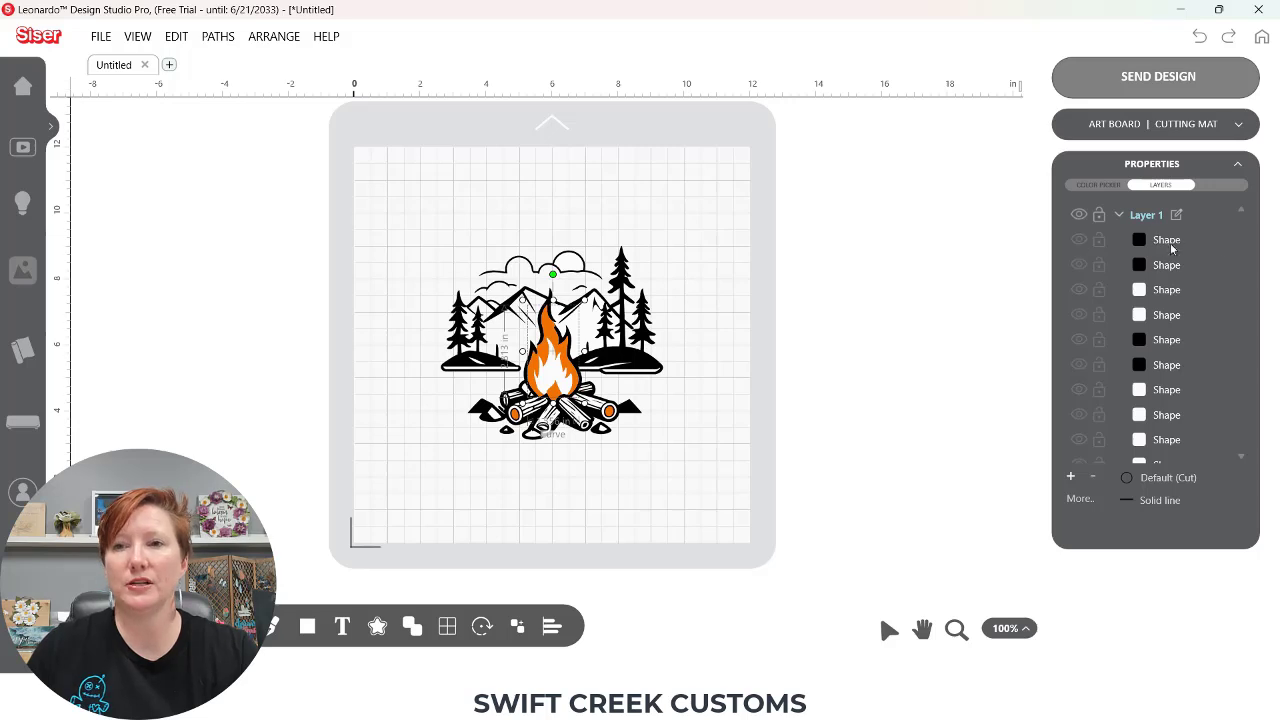
# Step: Select all the black shapes by color and group them
pyautogui.click(1083, 500)
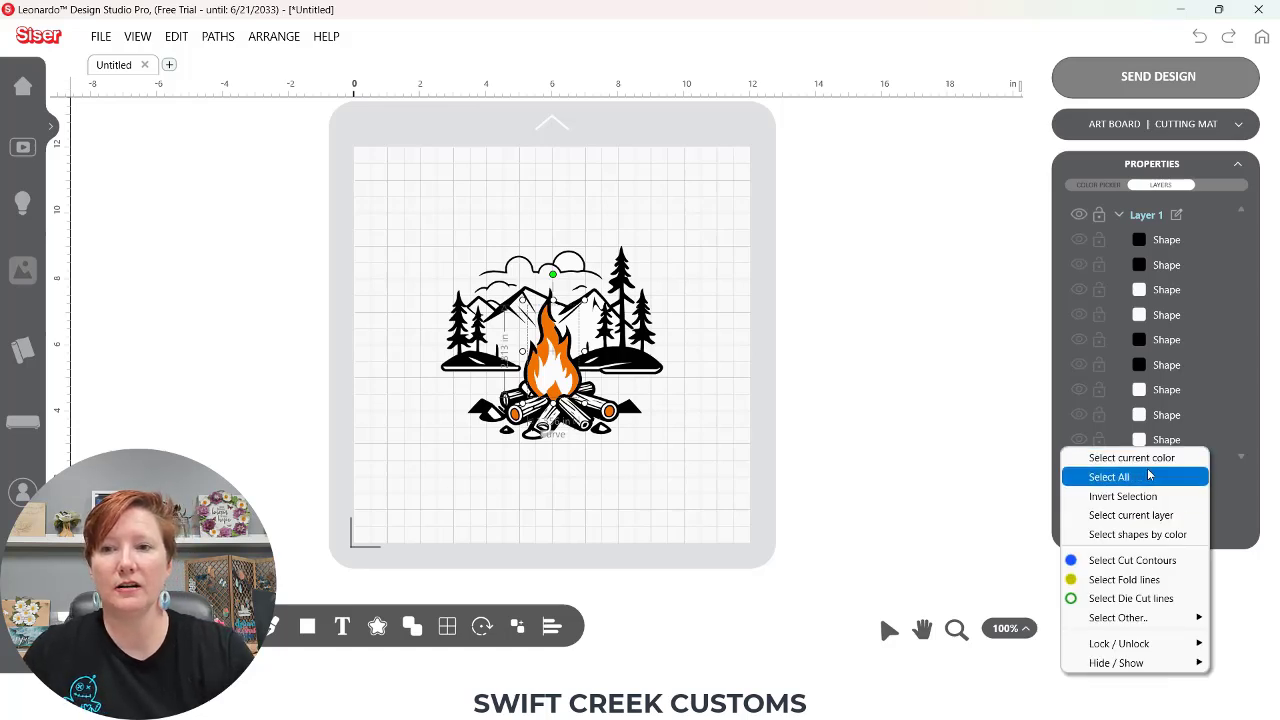
pyautogui.click(1126, 537)
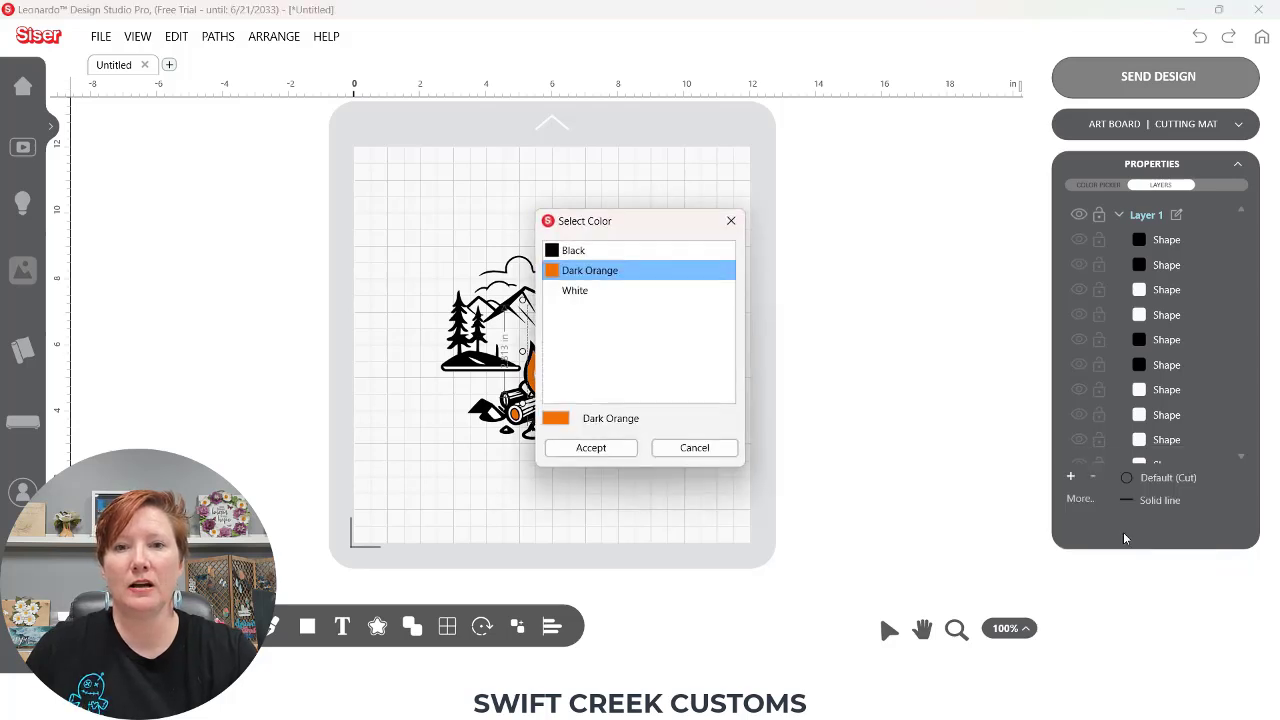
pyautogui.click(554, 274)
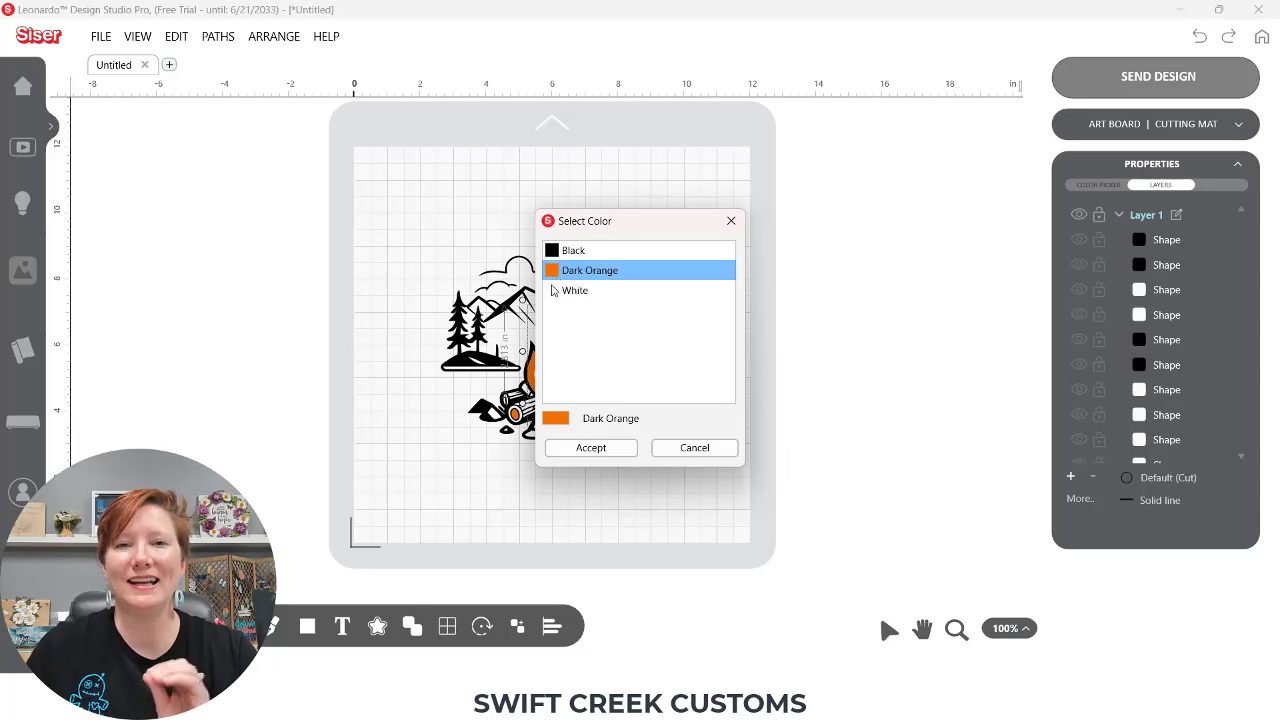
pyautogui.click(571, 254)
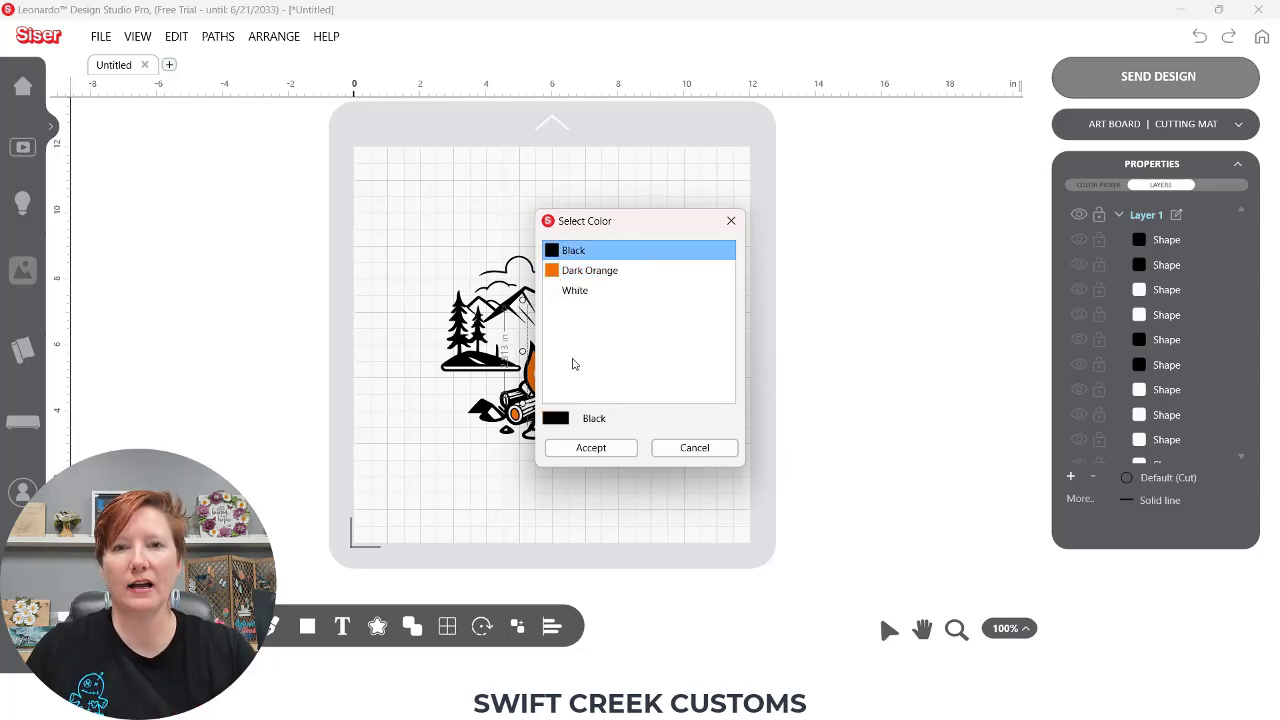
pyautogui.click(592, 450)
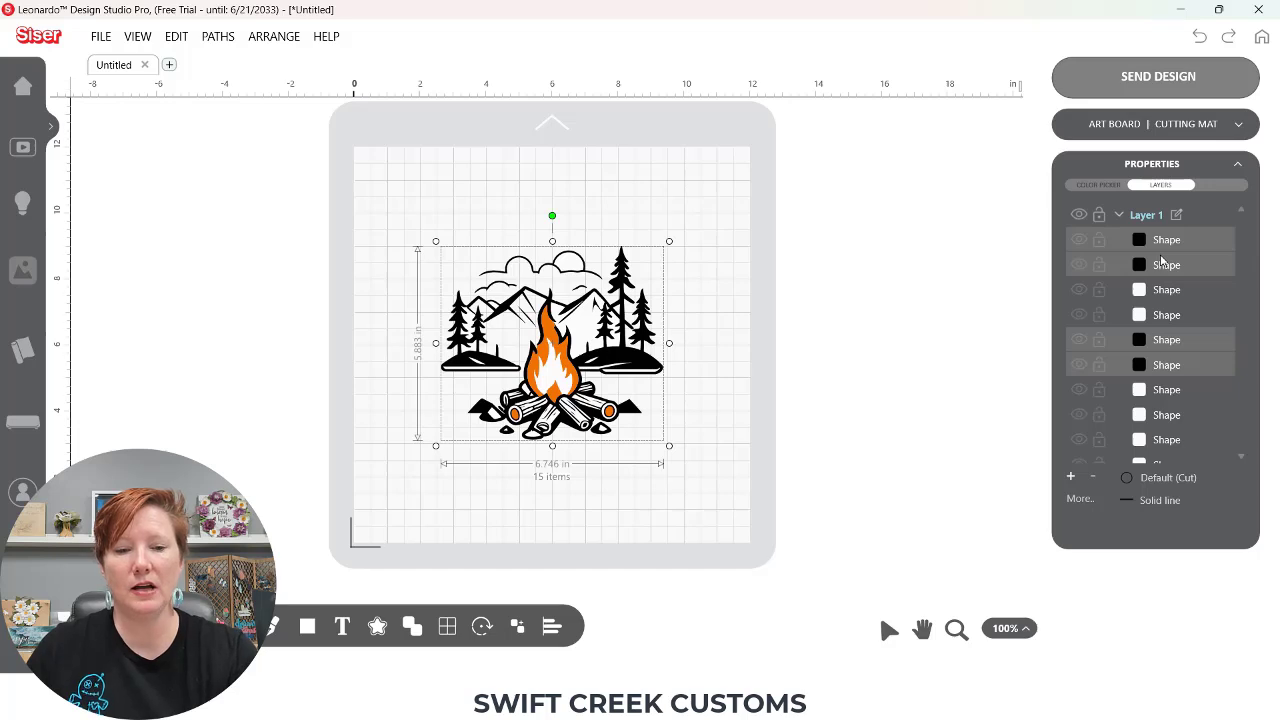
pyautogui.hotkey('ctrl', 'g')
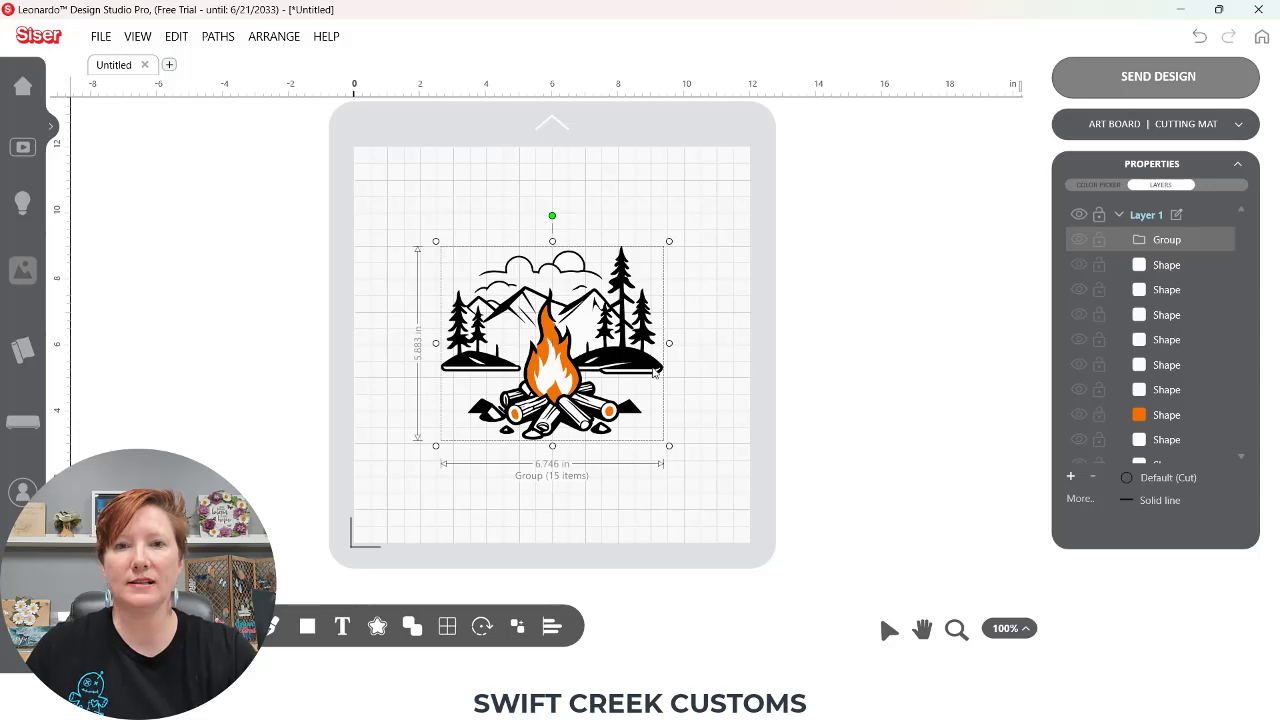
# Step: Try moving the black group off the mat to inspect it, and undo the move
pyautogui.moveTo(646, 368); pyautogui.dragTo(990, 338)
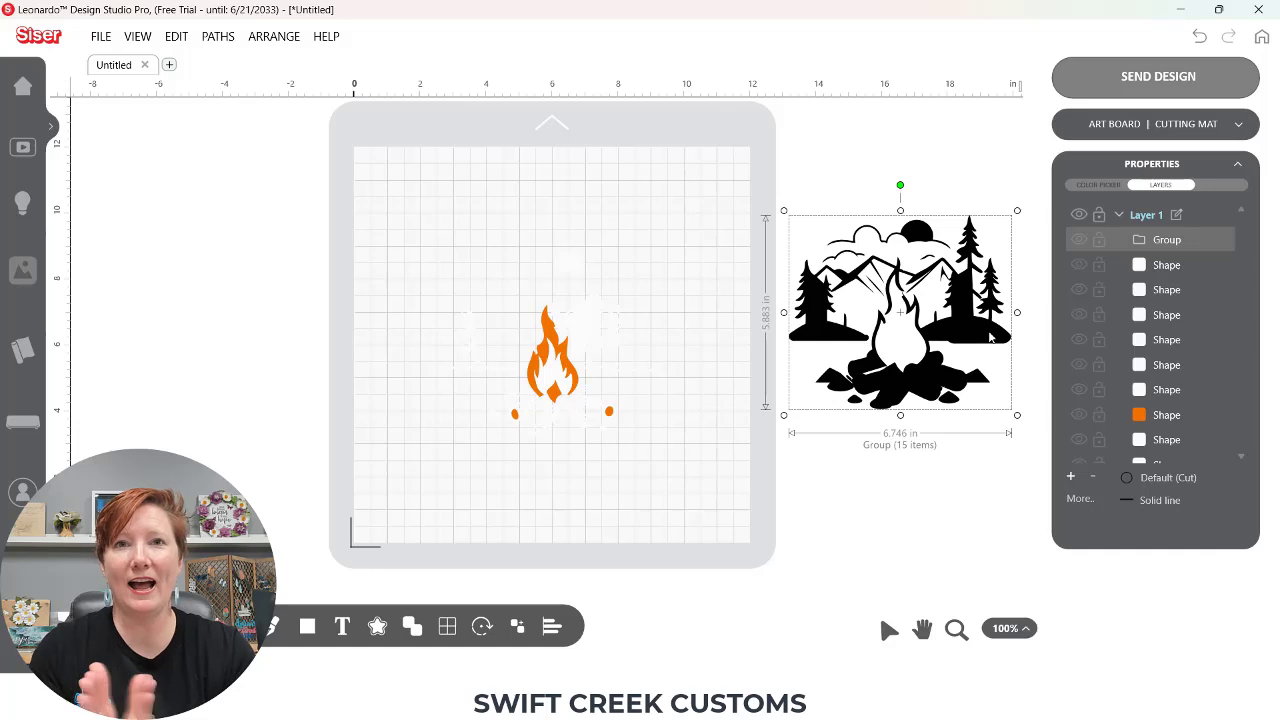
pyautogui.hotkey('ctrl', 'z')
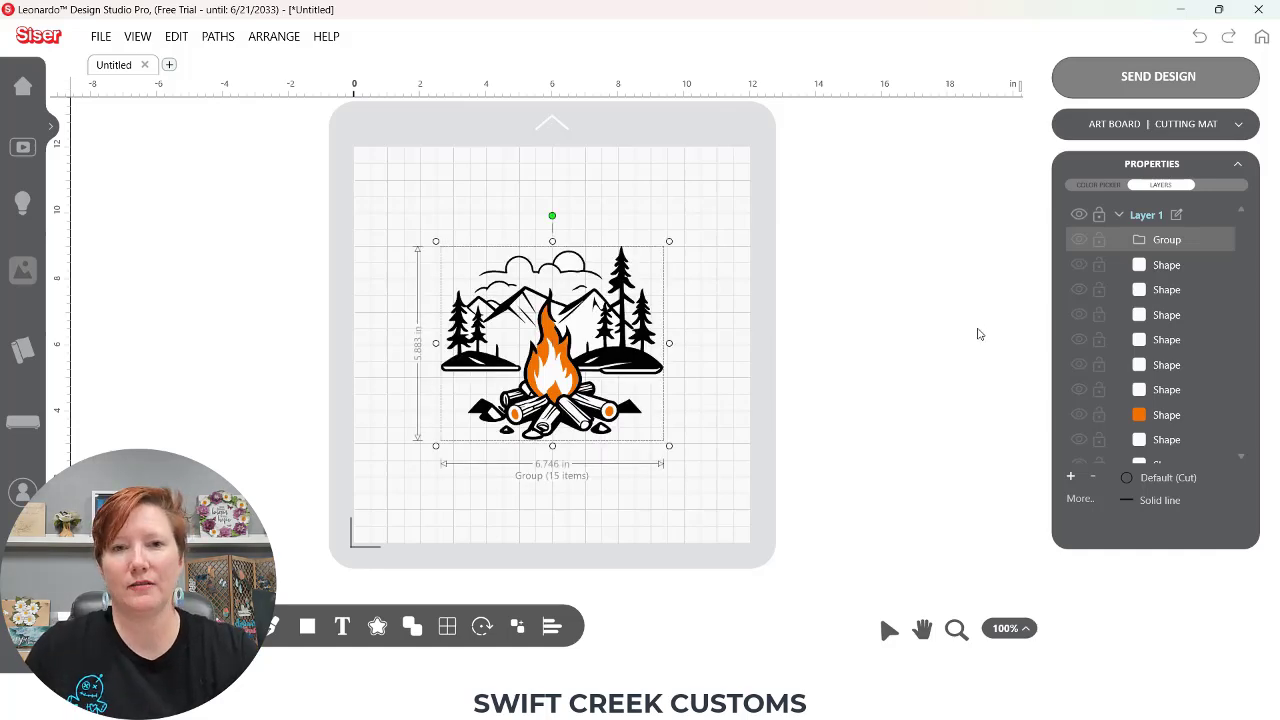
# Step: Select all the white shapes by color and group them
pyautogui.click(1079, 498)
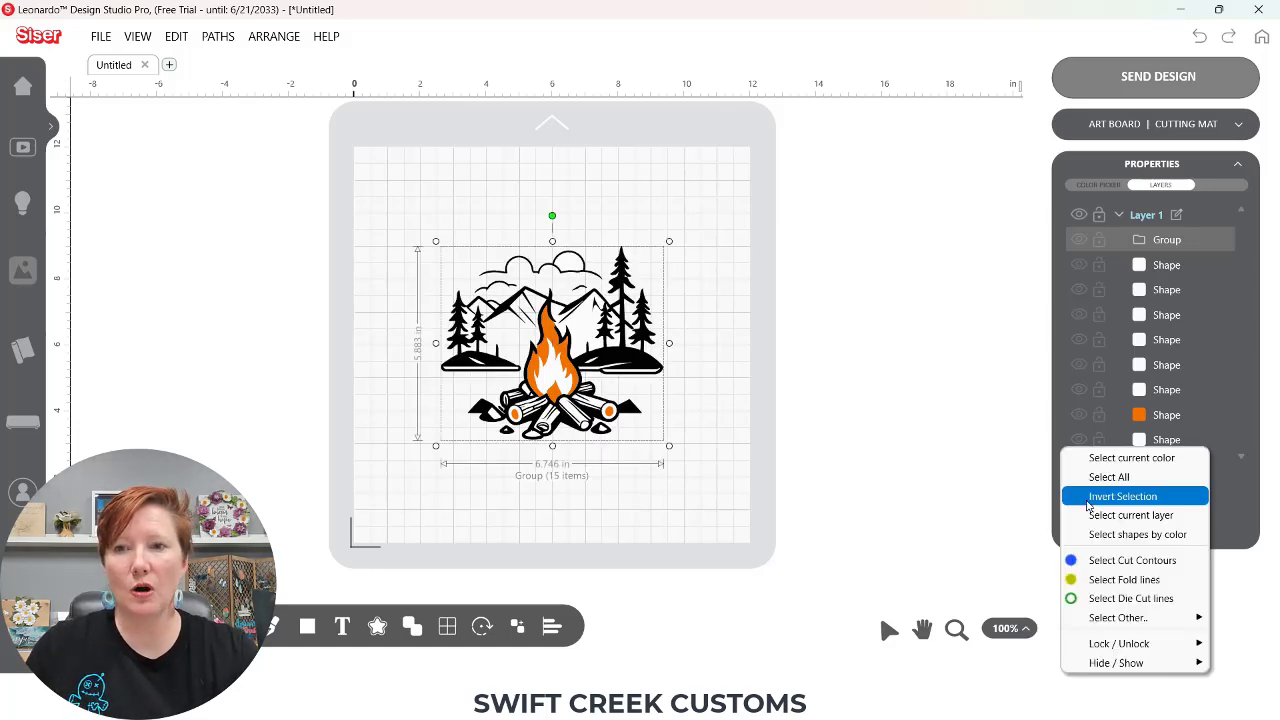
pyautogui.click(1108, 535)
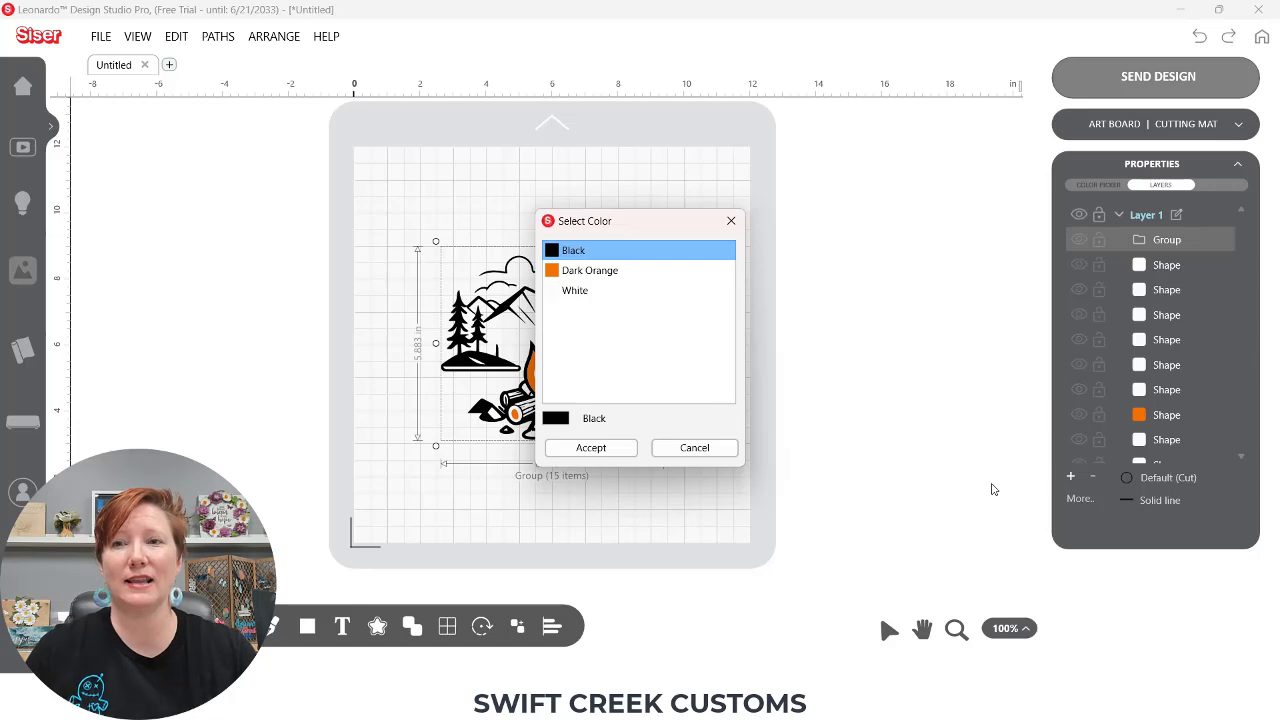
pyautogui.click(599, 292)
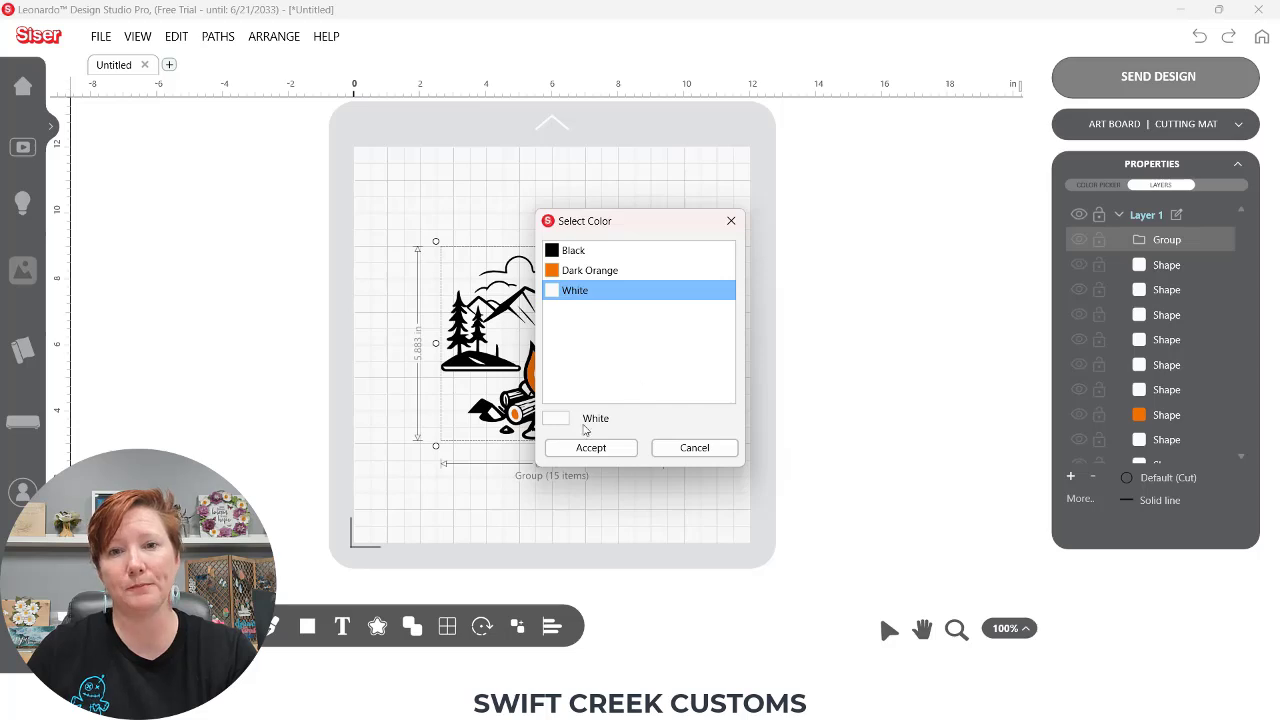
pyautogui.click(590, 448)
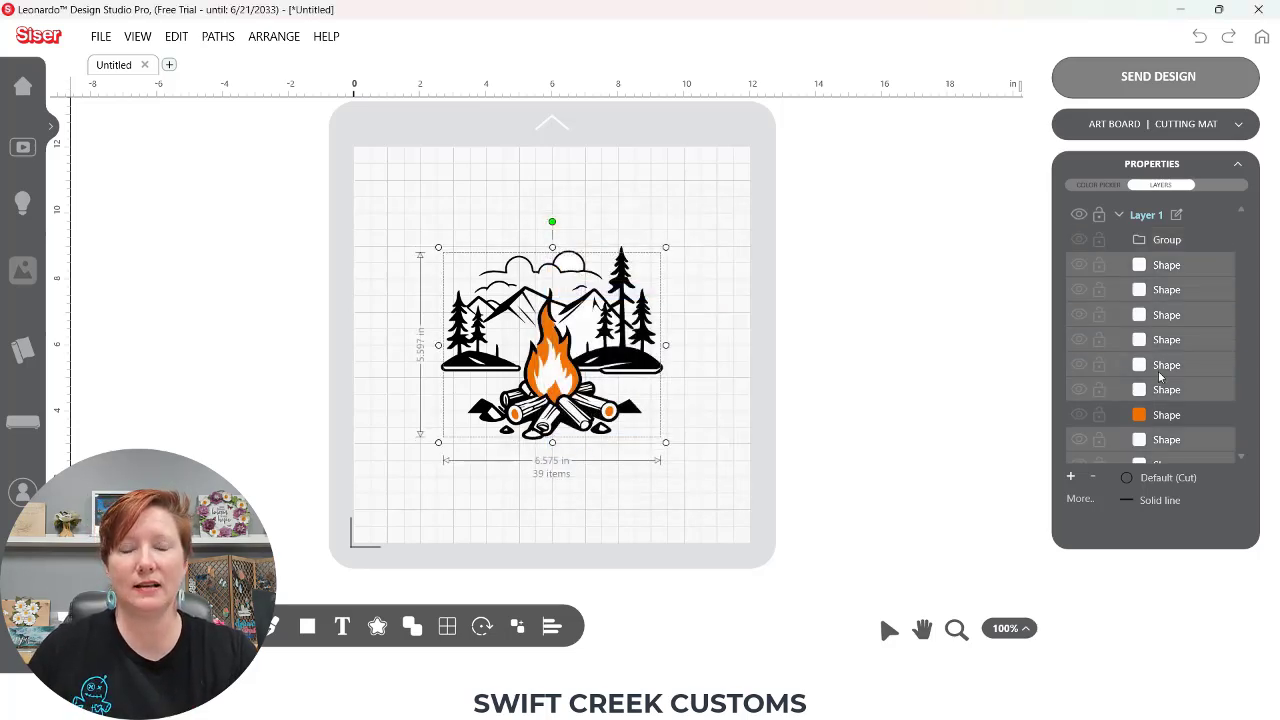
pyautogui.hotkey('ctrl', 'g')
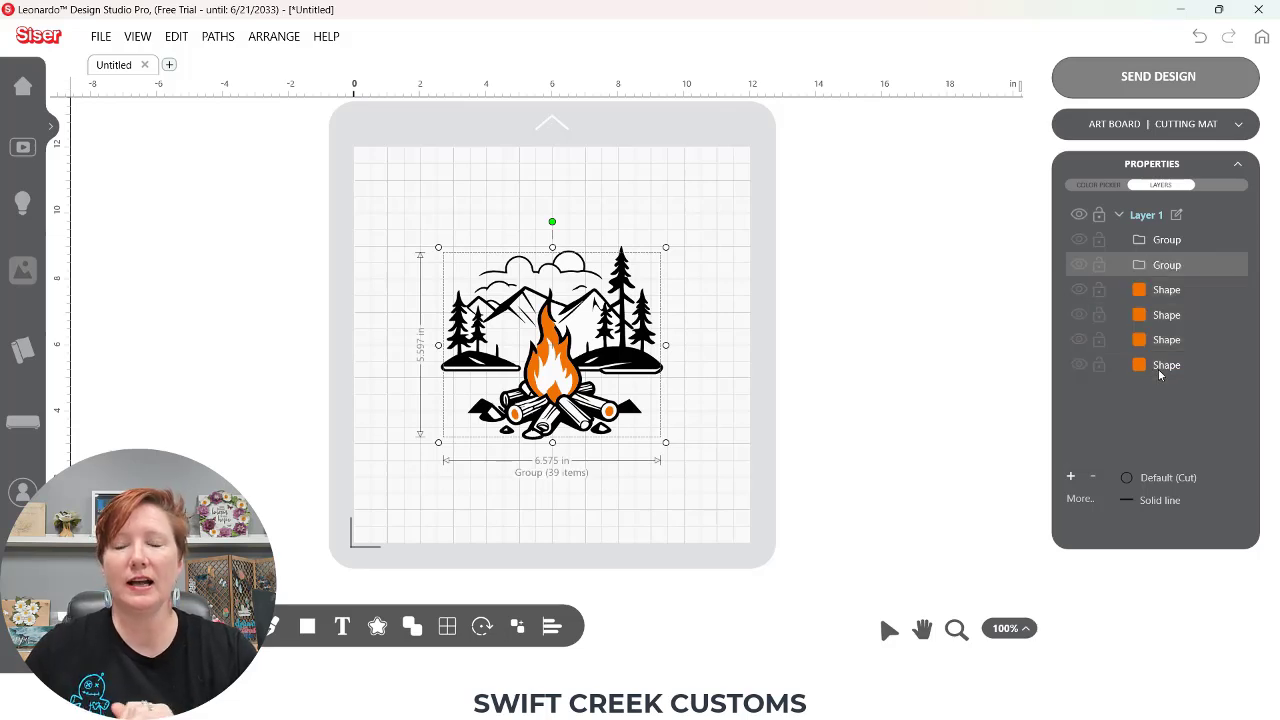
# Step: Select all the orange shapes in Layer 1 and open the additional selection options
pyautogui.click(1175, 291)
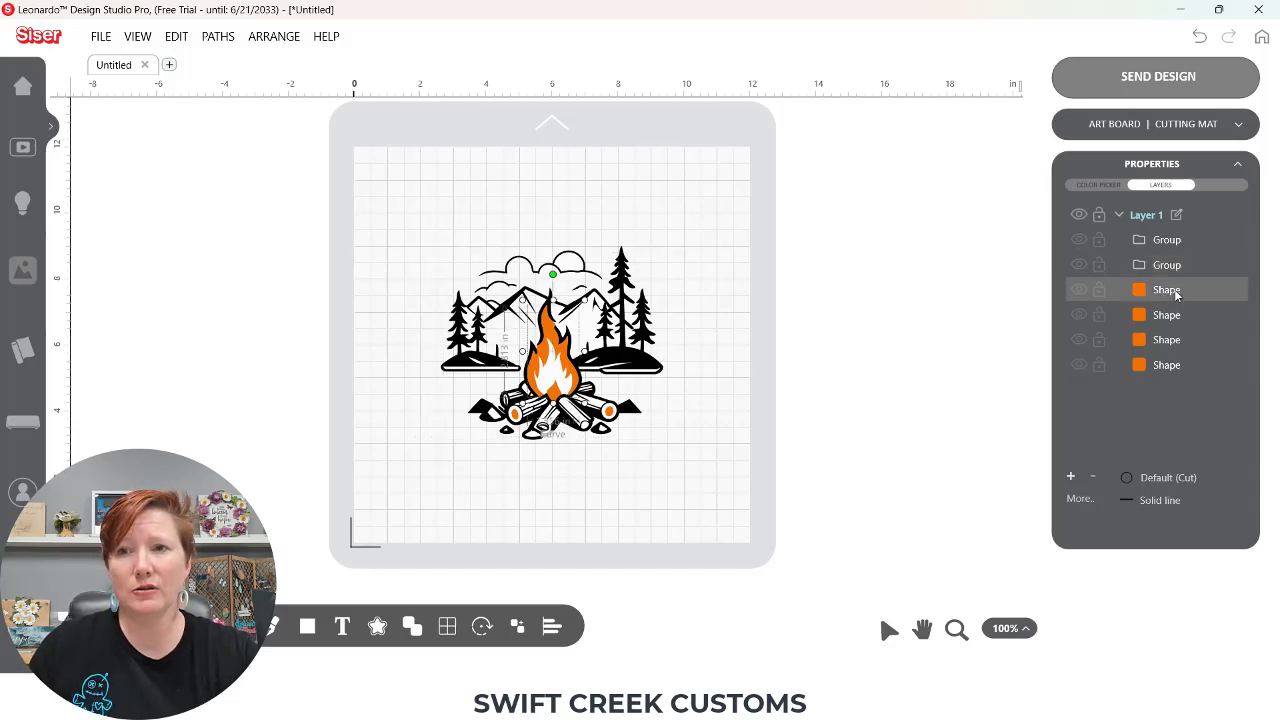
pyautogui.keyDown('shift'); pyautogui.click(1168, 366); pyautogui.keyUp('shift')
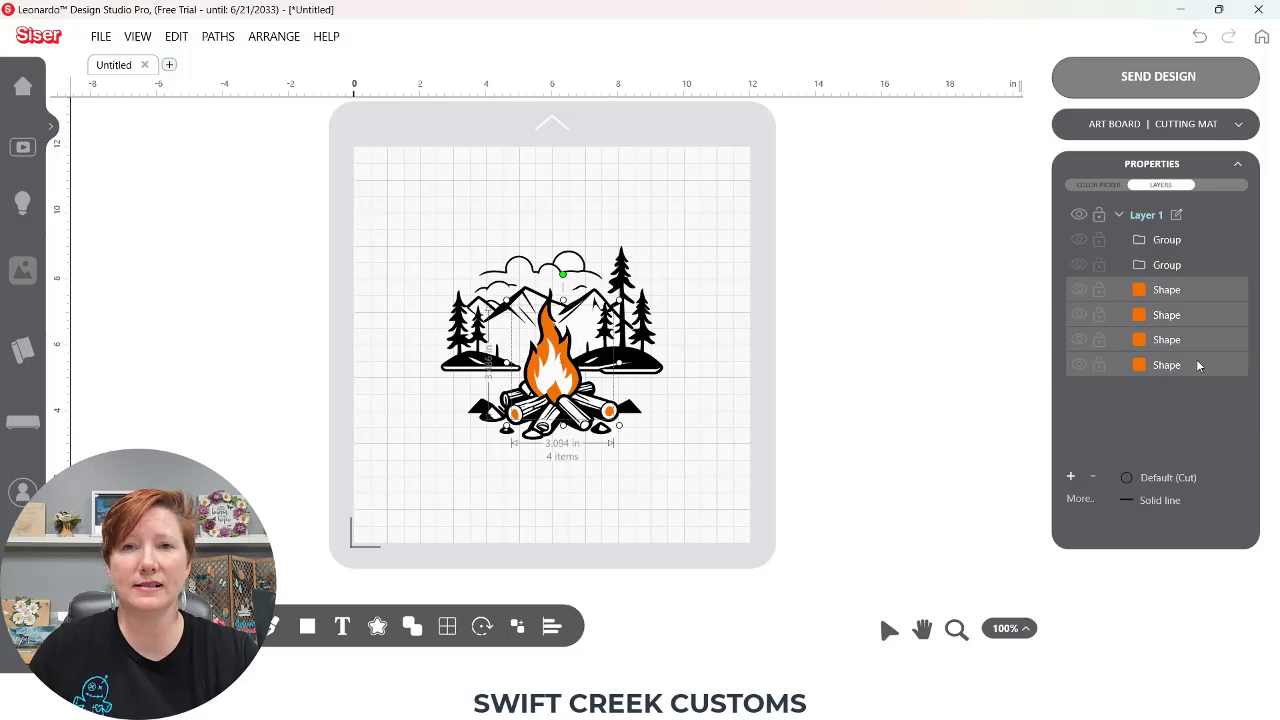
pyautogui.click(1089, 501)
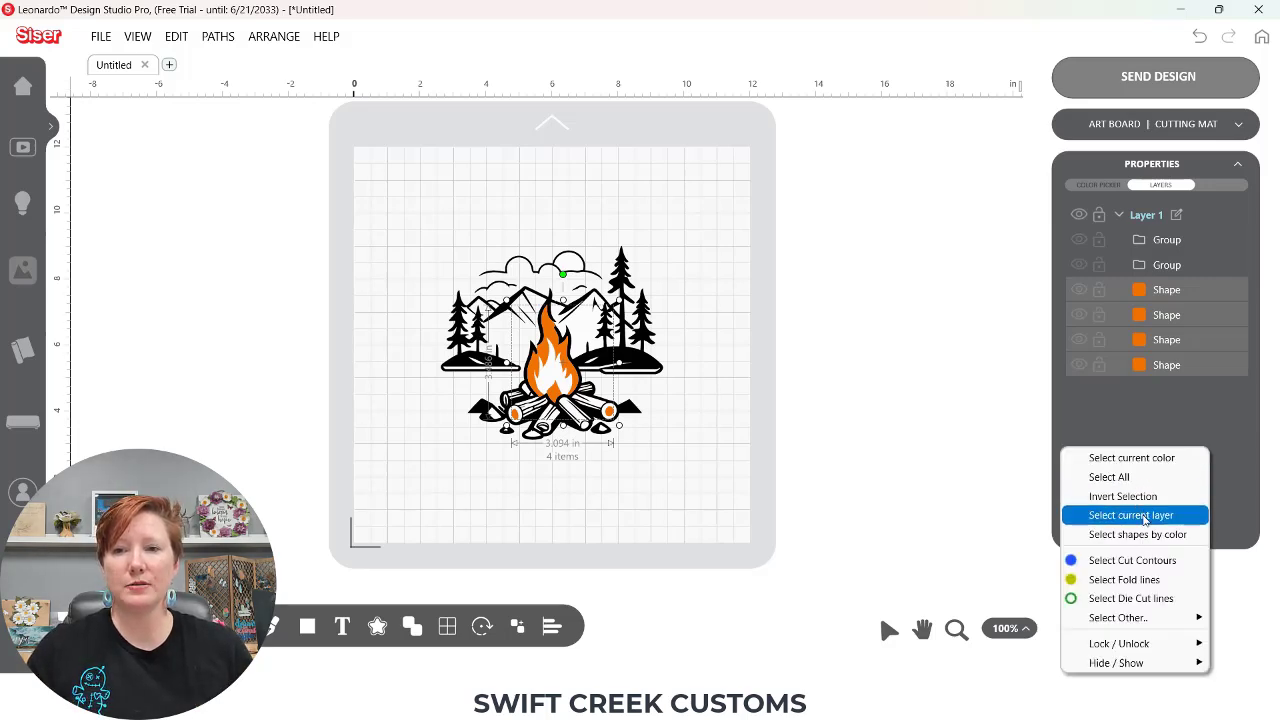